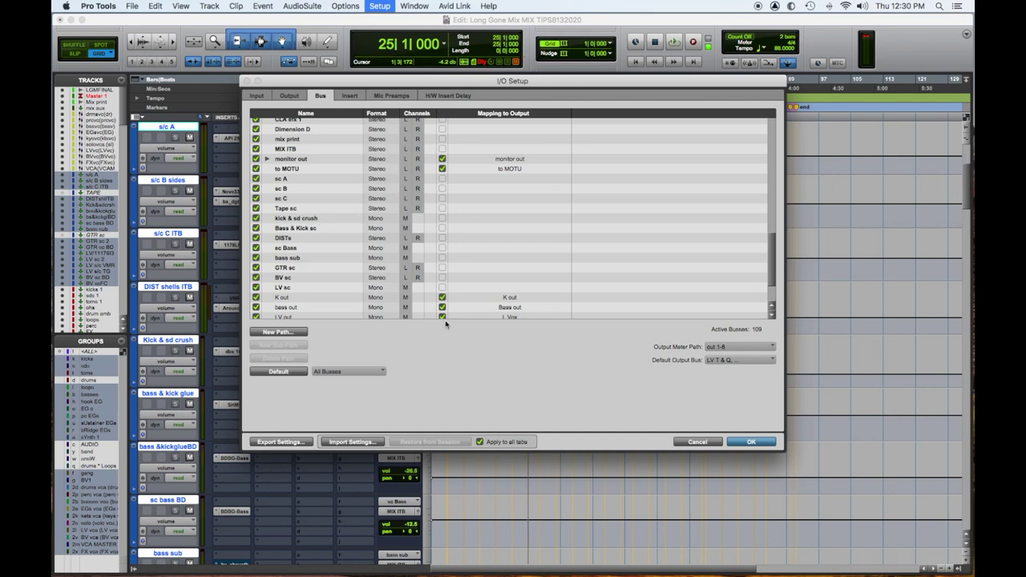
Close the I/O setup and inspect the Neve 33609 and bx_digital V2 plug-ins on the s/c B sides track.
{"action": "left_click", "coordinate": [751, 443]}
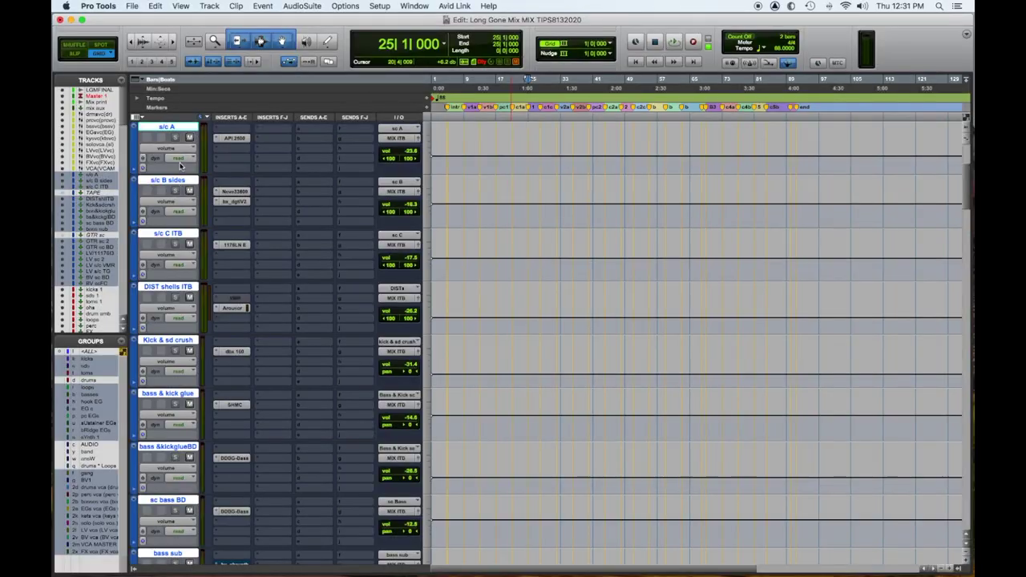
{"action": "left_click", "coordinate": [226, 192]}
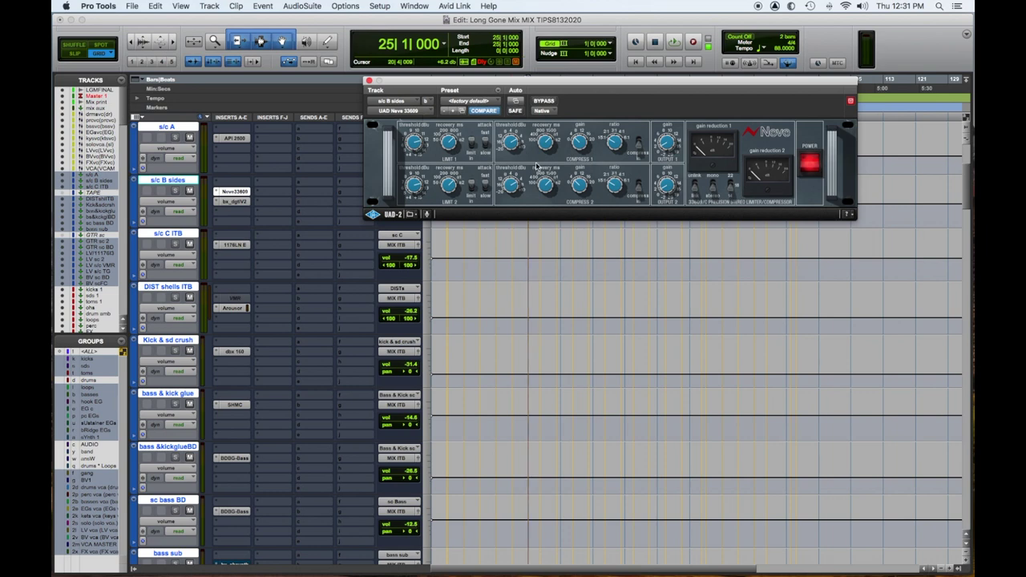
{"action": "left_click", "coordinate": [236, 201]}
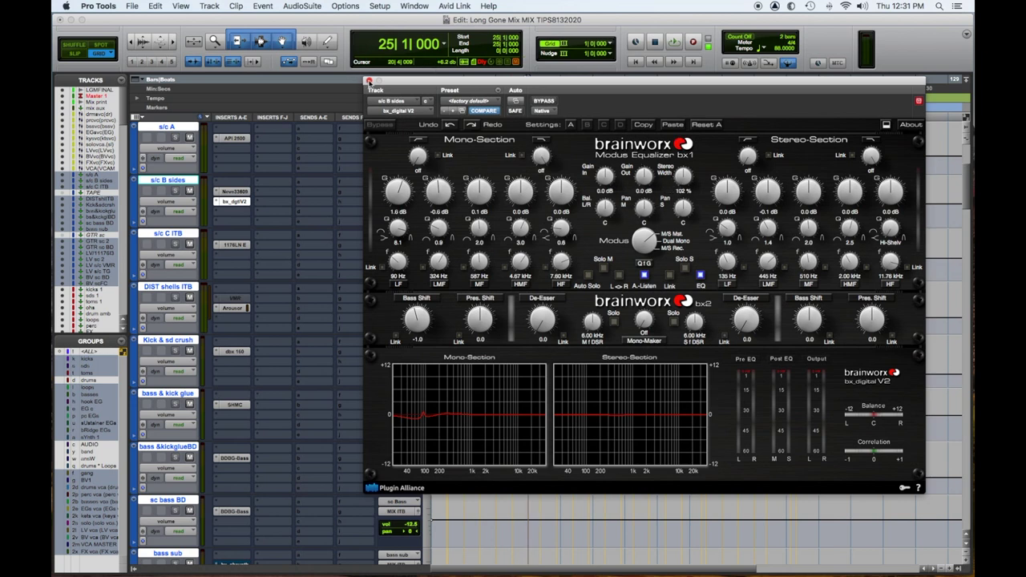
{"action": "left_click", "coordinate": [368, 81]}
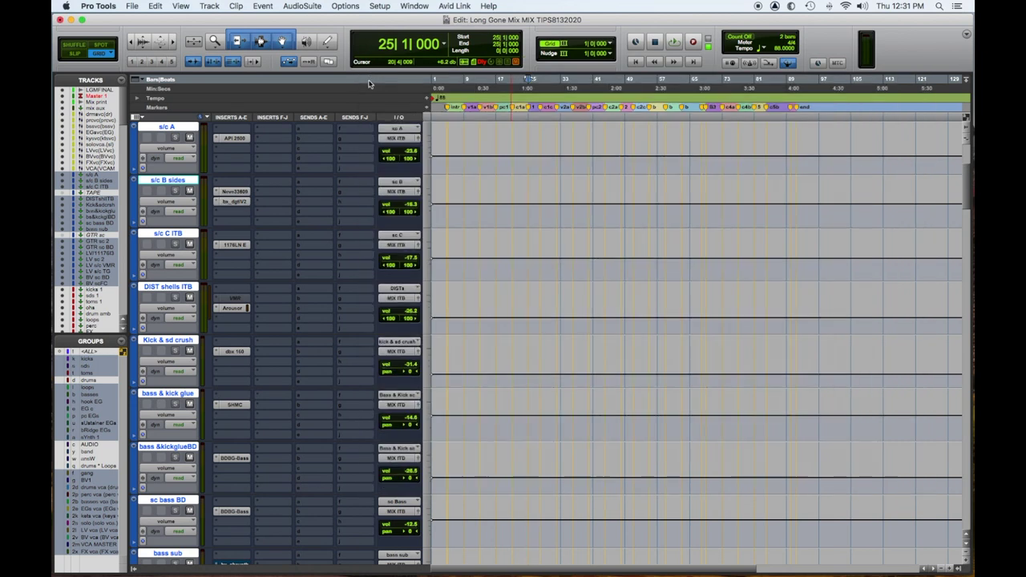
Inspect the 1176LN on s/c C ITB, the Arousor on DIST shells ITB and the dbx 160 on Kick & sd crush.
{"action": "left_click", "coordinate": [234, 245]}
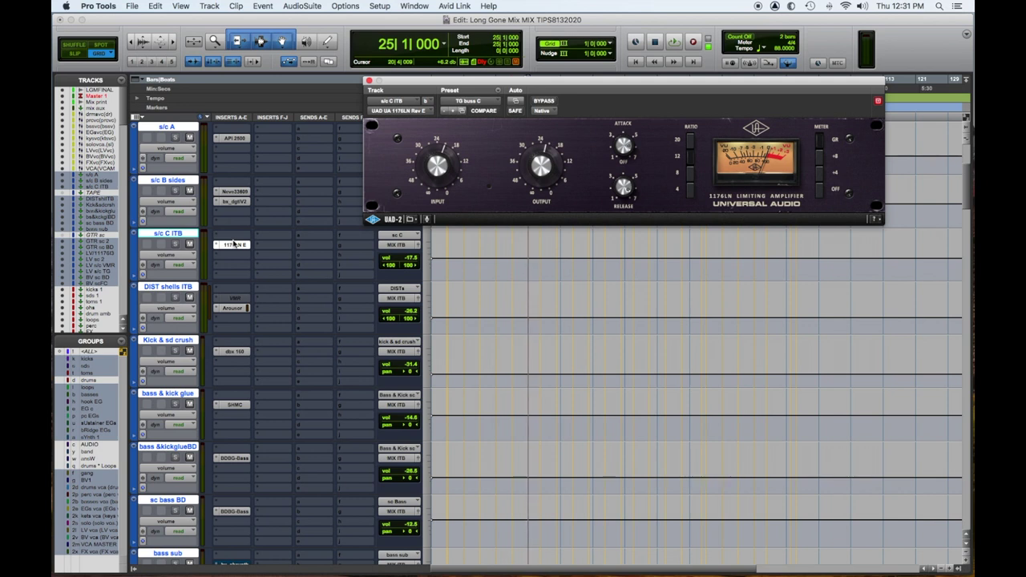
{"action": "left_click", "coordinate": [233, 309]}
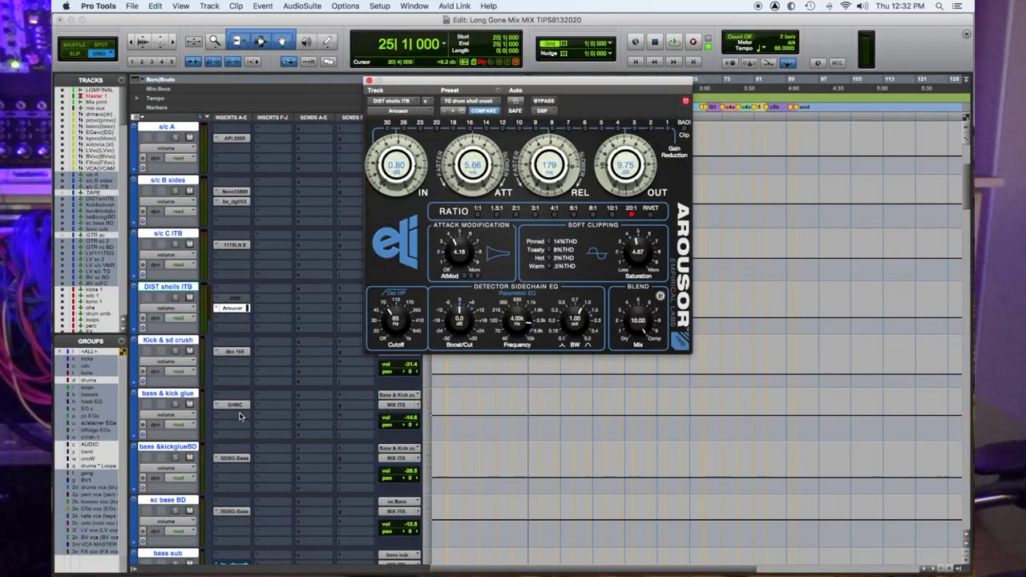
{"action": "left_click", "coordinate": [239, 352]}
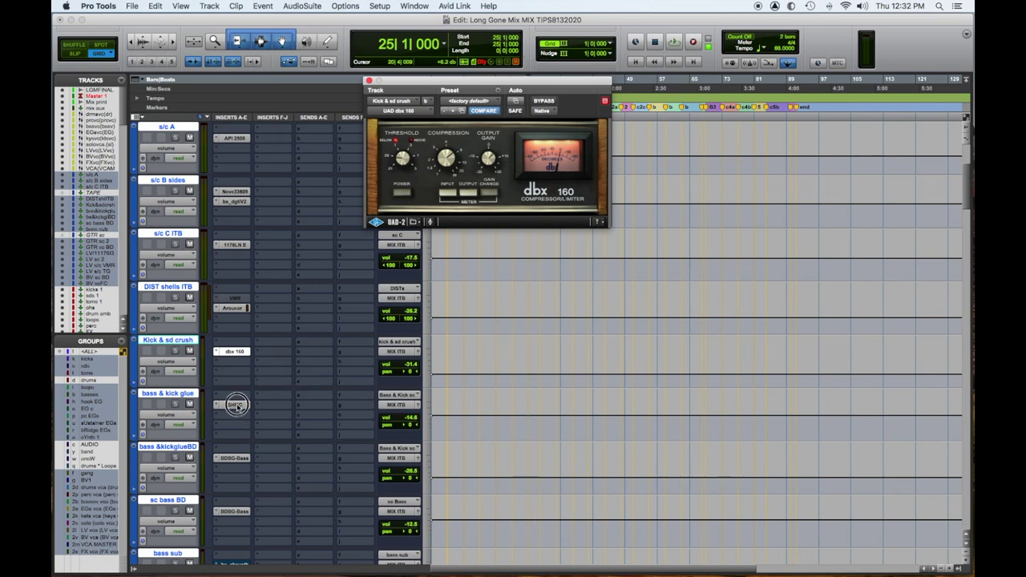
Inspect the Shadow Hills compressor on bass & kick glue and the BDBG-Bass plug-in on bass &kickglueBD.
{"action": "left_click", "coordinate": [236, 406]}
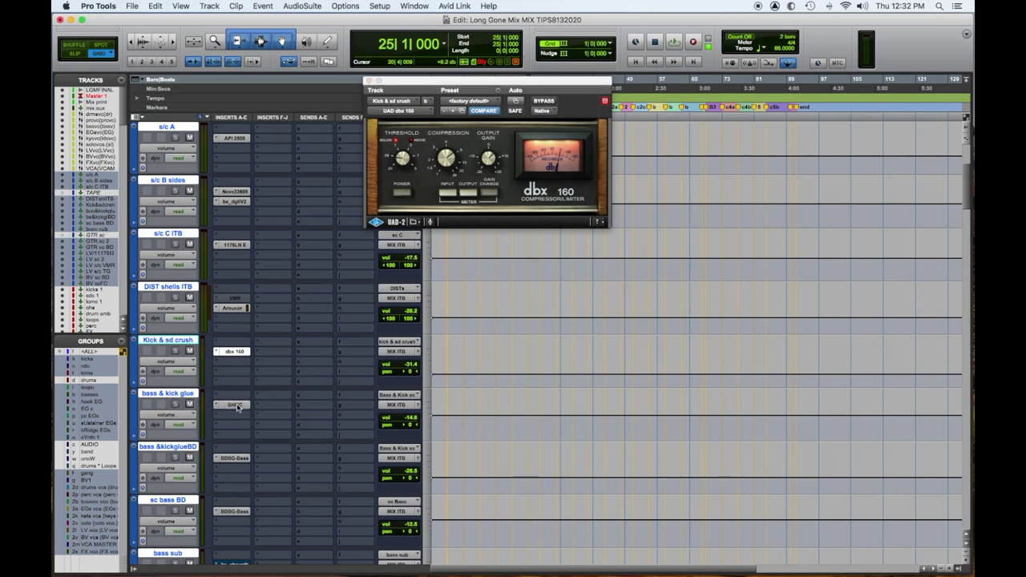
{"action": "left_click", "coordinate": [236, 406]}
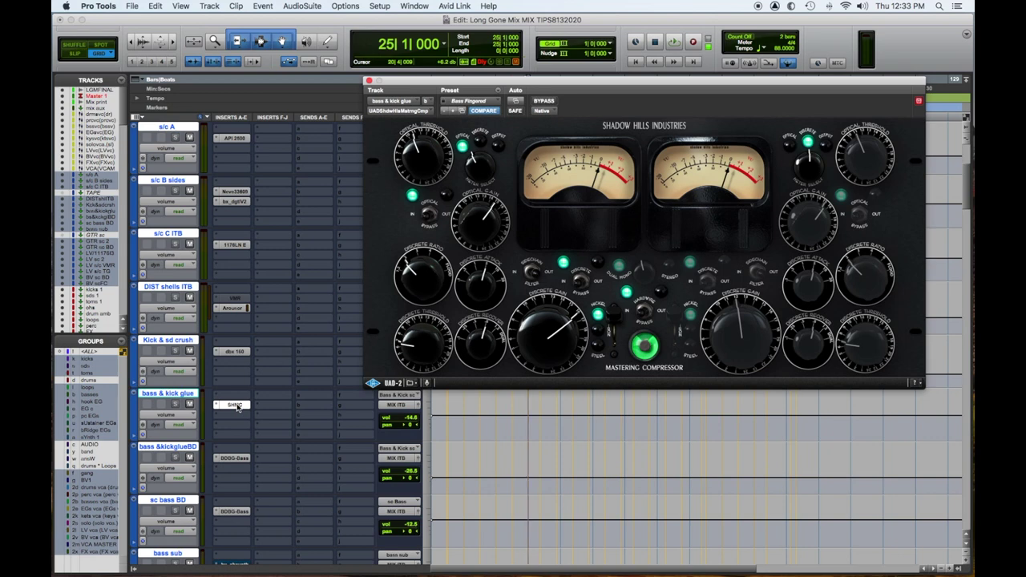
{"action": "left_click", "coordinate": [241, 458]}
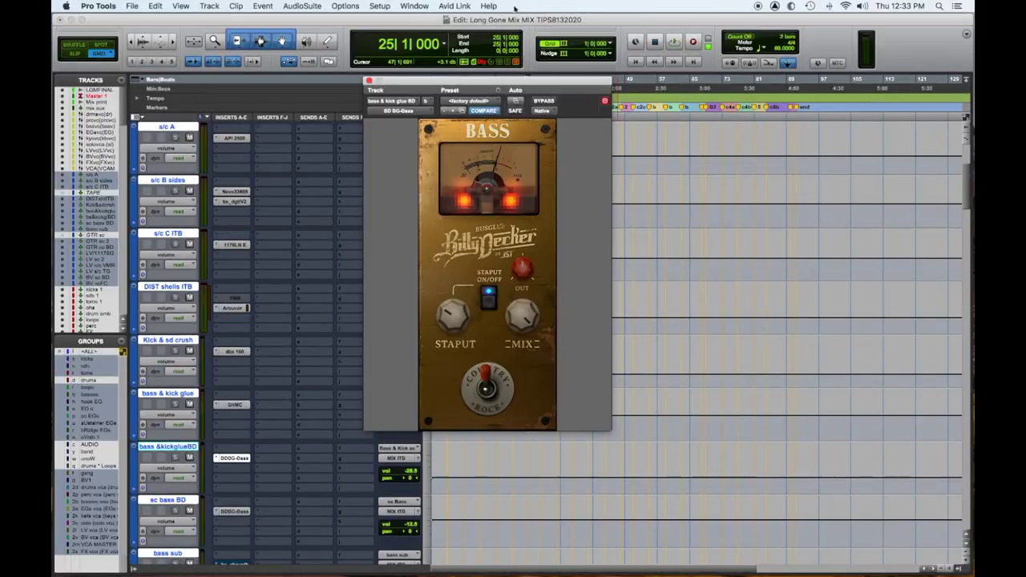
{"action": "left_click", "coordinate": [368, 82]}
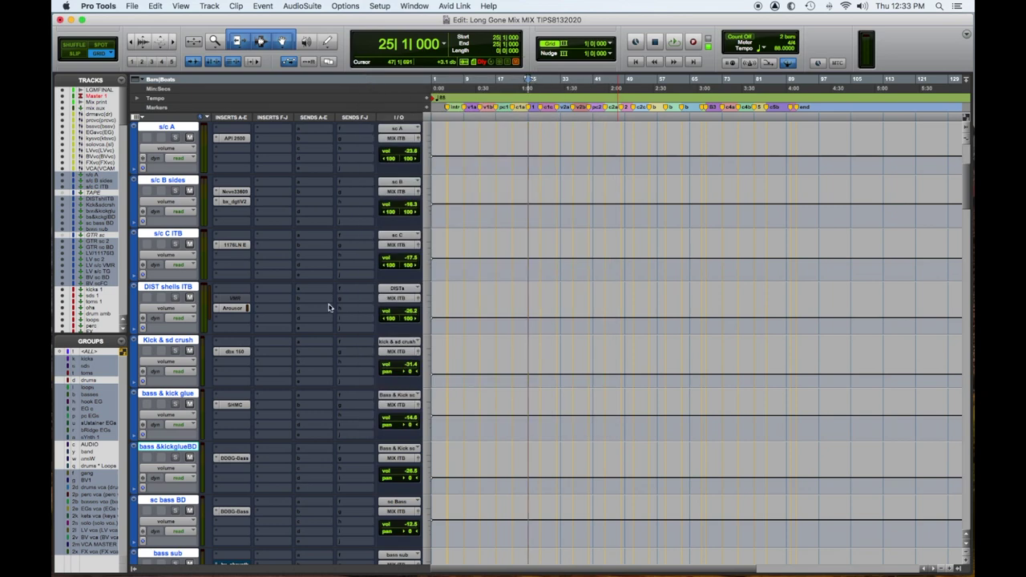
Inspect the BDBG-Bass plug-in on sc bass BD and the elysia museq and bx_subsynth plug-ins on bass sub.
{"action": "scroll", "coordinate": [313, 328], "scroll_direction": "down", "scroll_amount": 3}
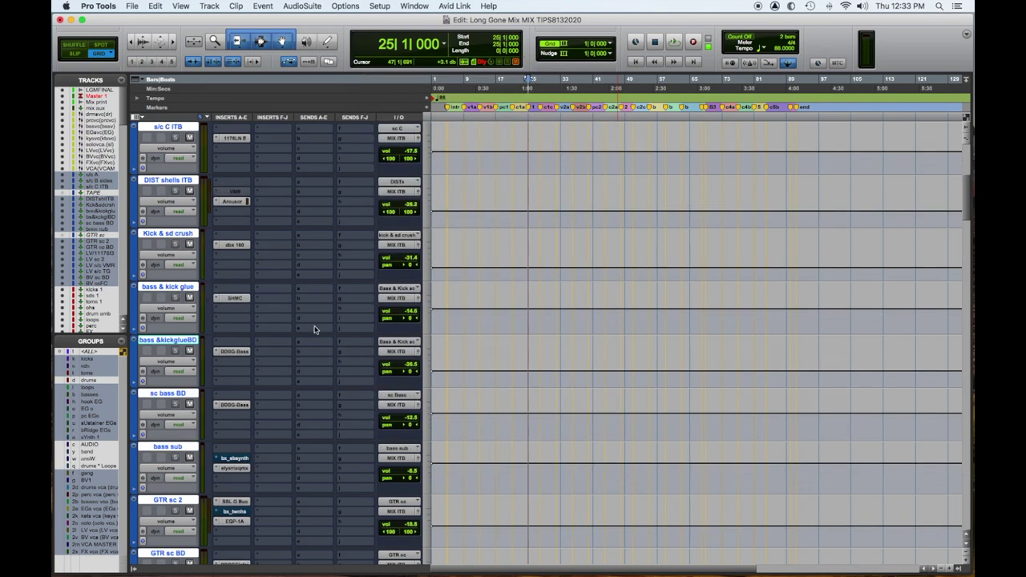
{"action": "left_click", "coordinate": [235, 405]}
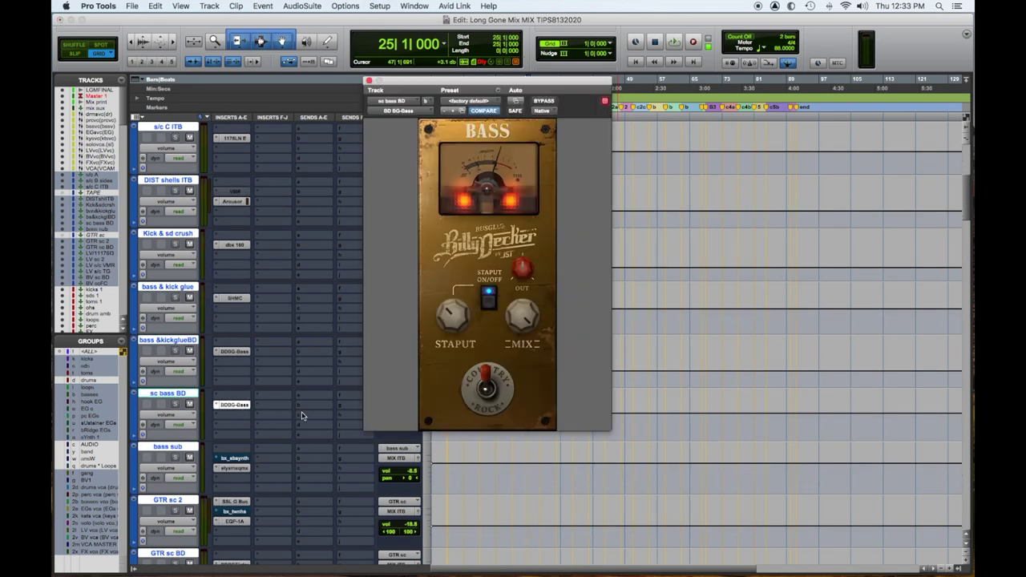
{"action": "left_click", "coordinate": [226, 468]}
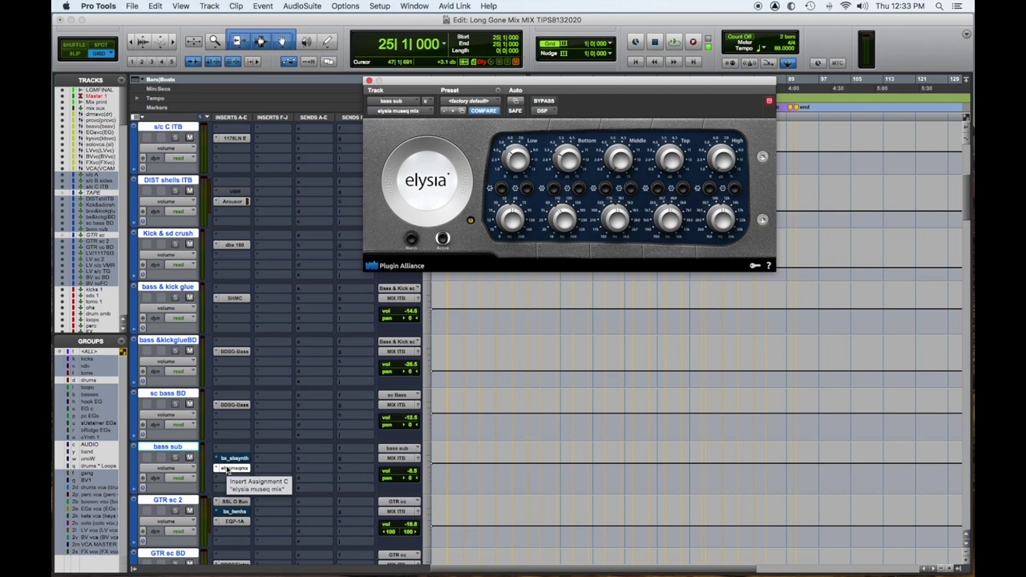
{"action": "left_click", "coordinate": [233, 459]}
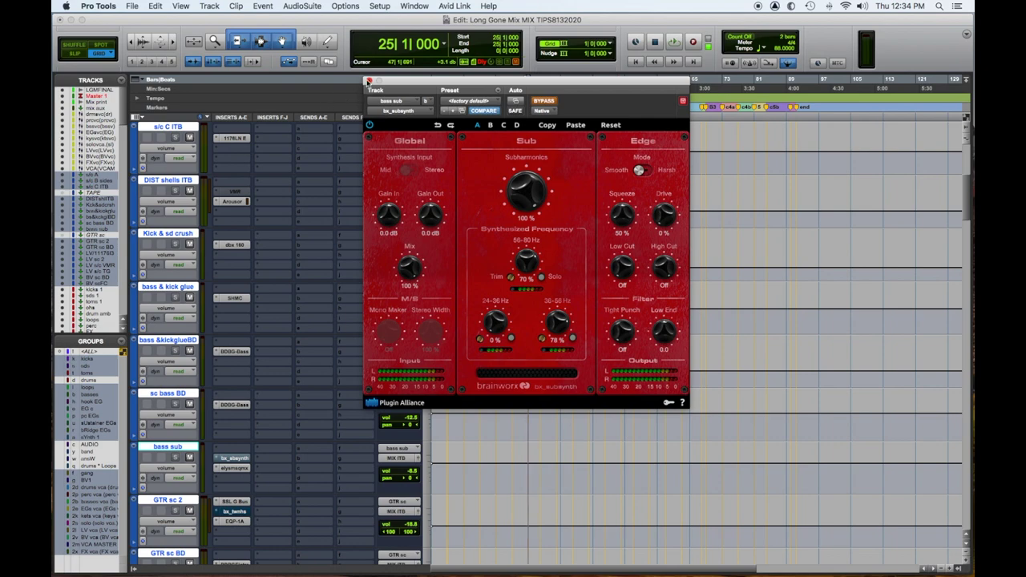
{"action": "left_click", "coordinate": [368, 81]}
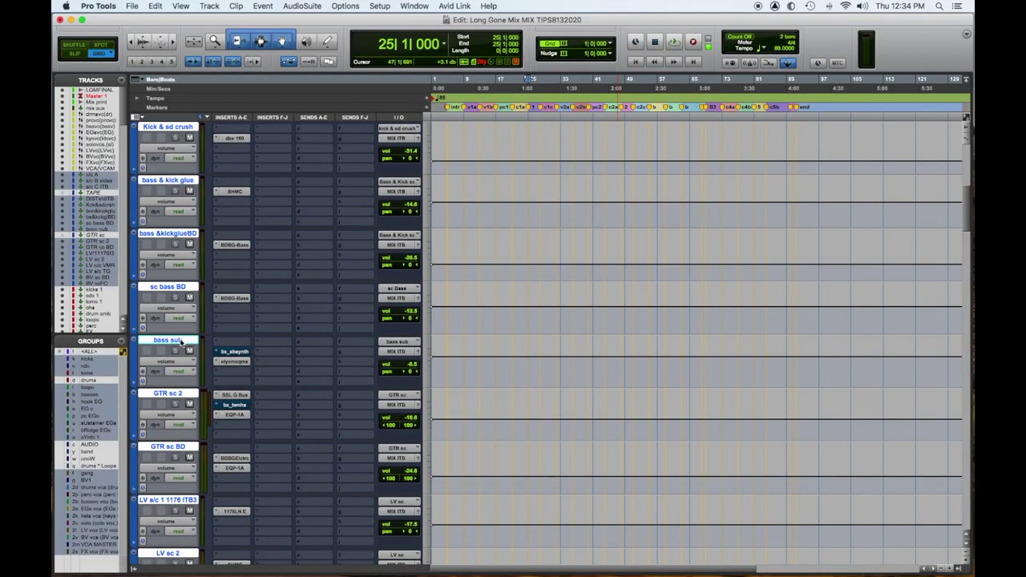
Inspect the SSL G Bus and bx_townhouse compressors on GTR sc 2 and the BD BG-Electric plug-in on GTR sc BD.
{"action": "scroll", "coordinate": [257, 394], "scroll_direction": "down", "scroll_amount": 3}
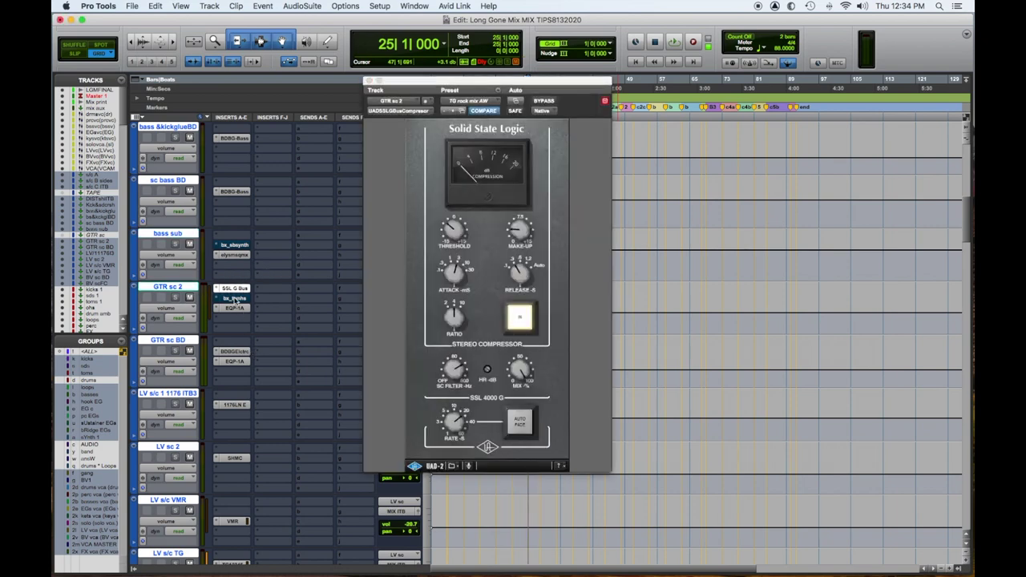
{"action": "left_click", "coordinate": [234, 298]}
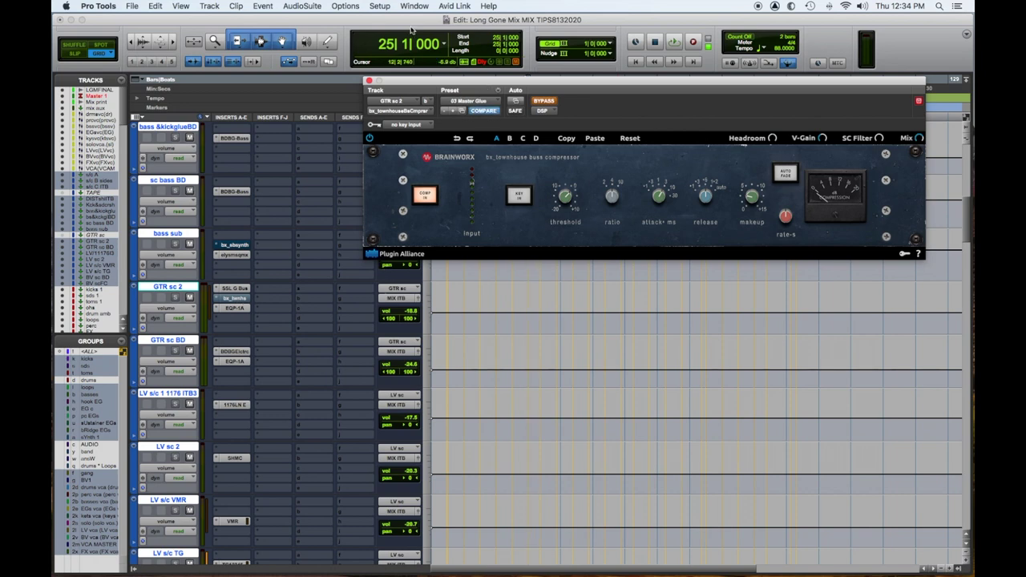
{"action": "left_click", "coordinate": [369, 82]}
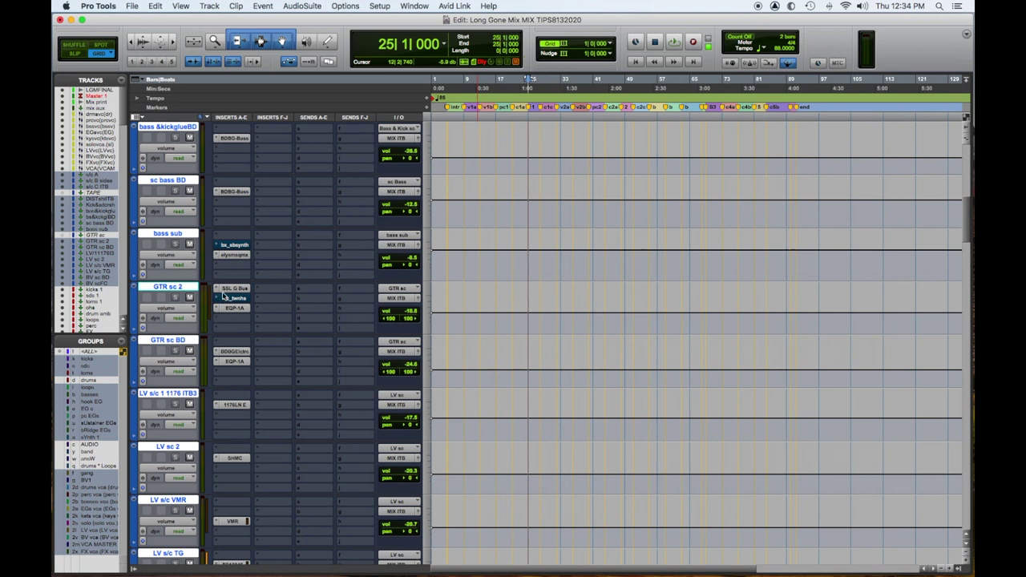
{"action": "scroll", "coordinate": [349, 323], "scroll_direction": "down", "scroll_amount": 2}
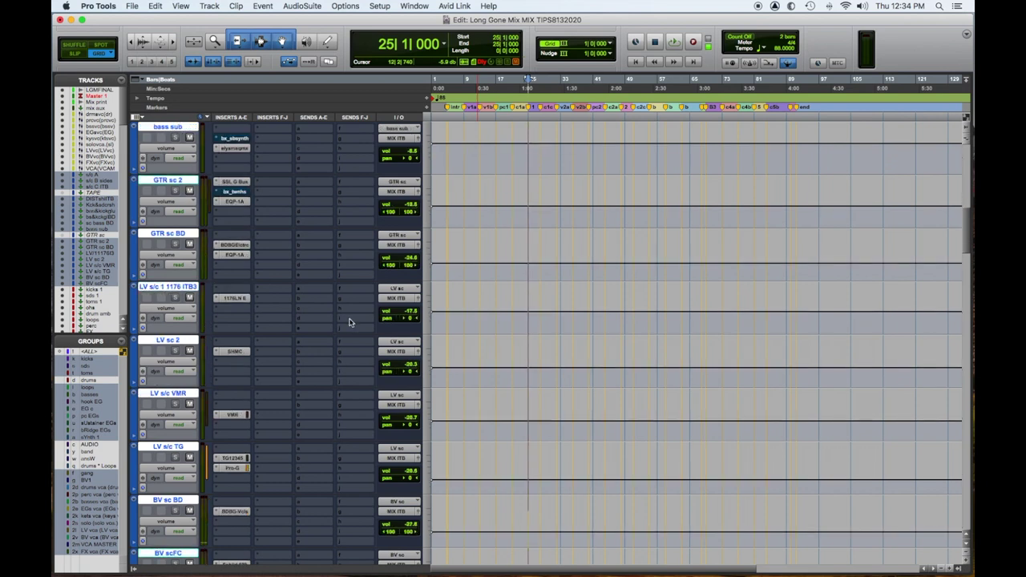
{"action": "left_click", "coordinate": [234, 245]}
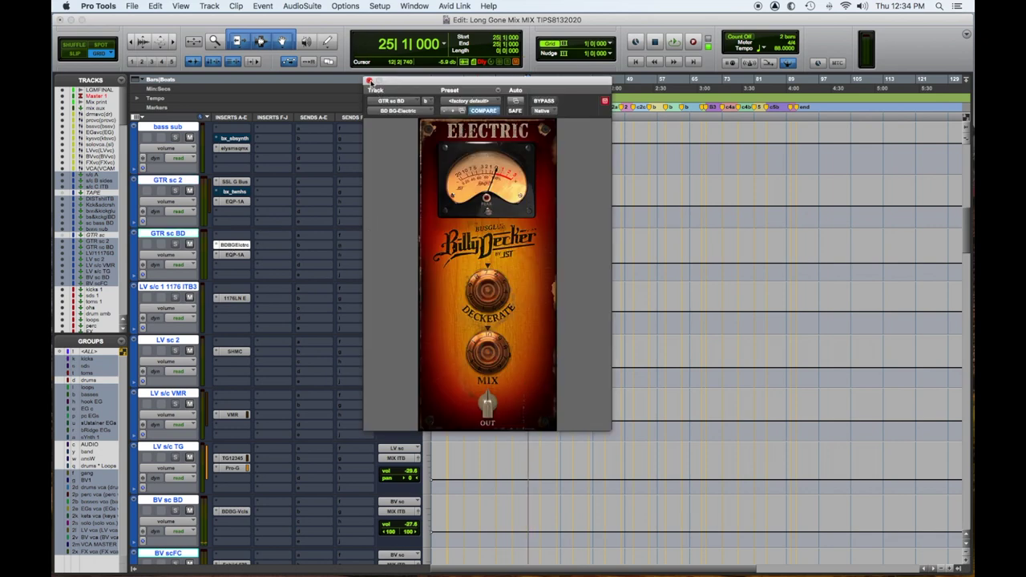
{"action": "left_click", "coordinate": [369, 82]}
Inspect the lead vocal parallel inserts: the 1176LN on LV s/c 1, the SHMC on LV sc 2 and the Virtual Mix Rack on LV s/c VMR.
{"action": "scroll", "coordinate": [313, 321], "scroll_direction": "down", "scroll_amount": 2}
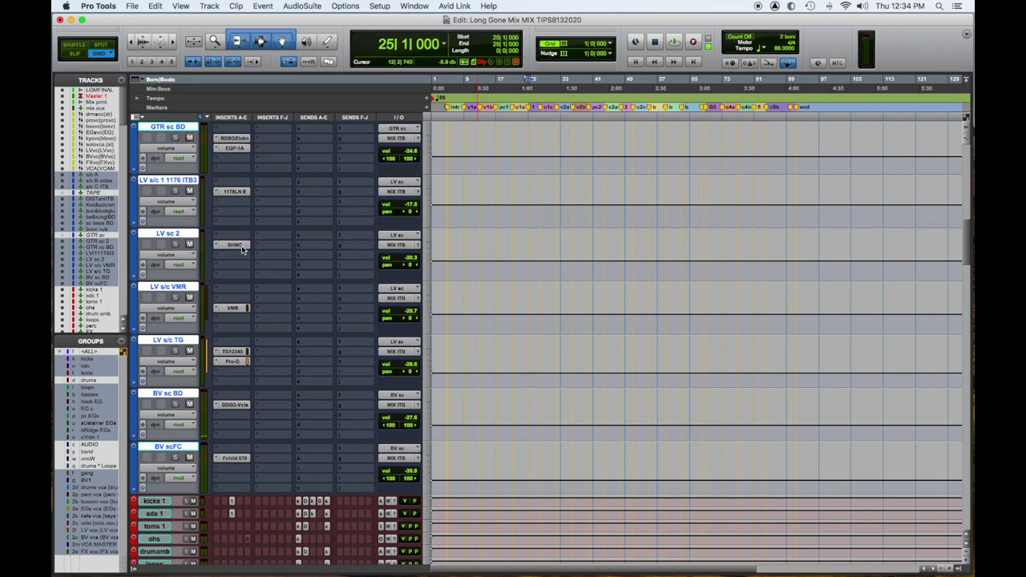
{"action": "left_click", "coordinate": [234, 192]}
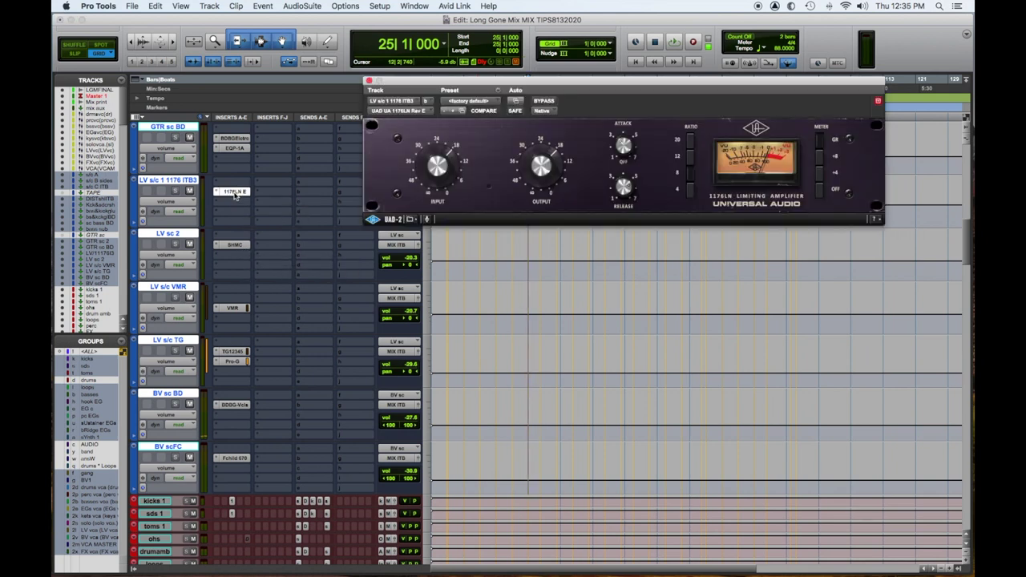
{"action": "left_click", "coordinate": [238, 246]}
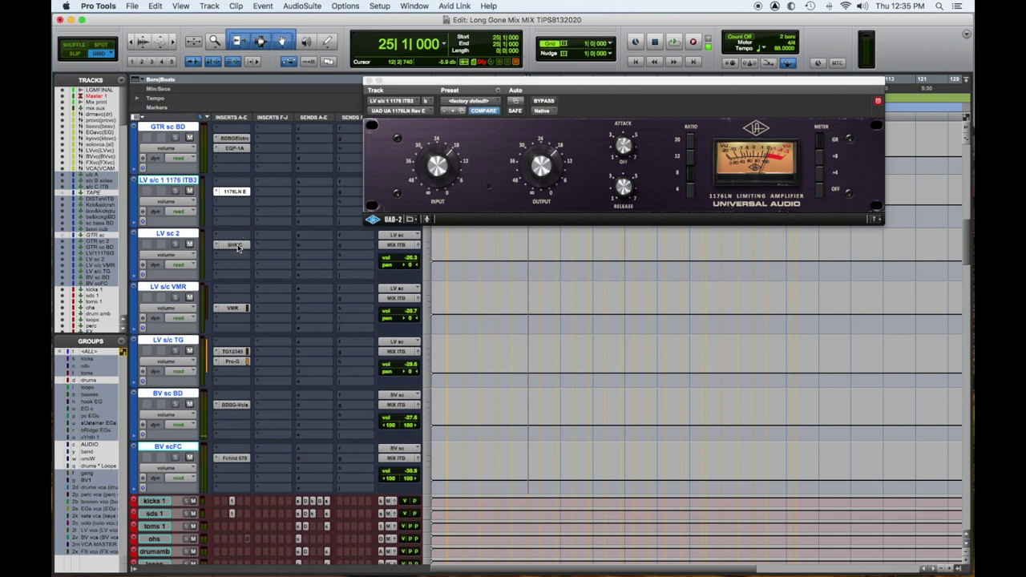
{"action": "left_click", "coordinate": [236, 193]}
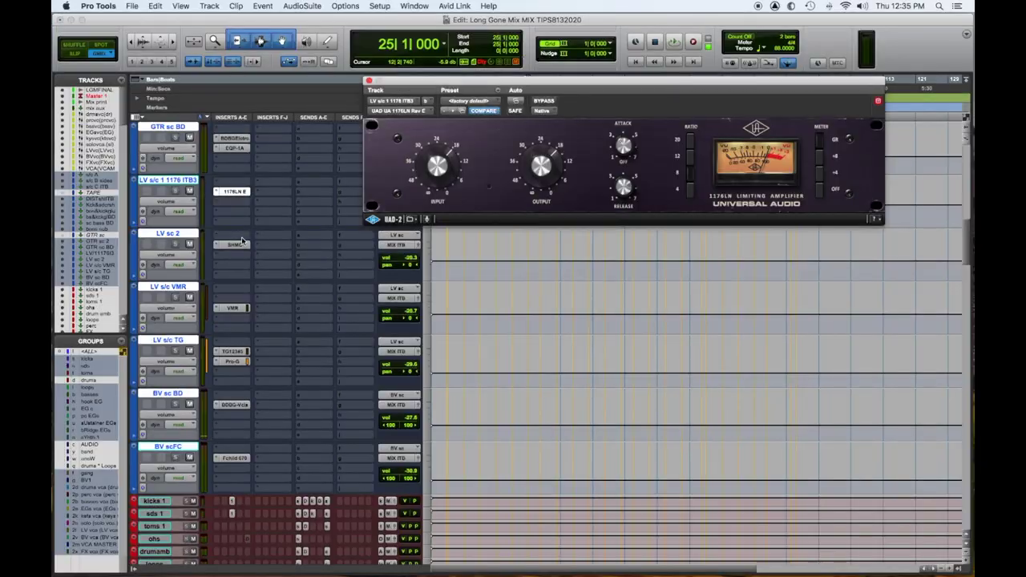
{"action": "left_click", "coordinate": [241, 246]}
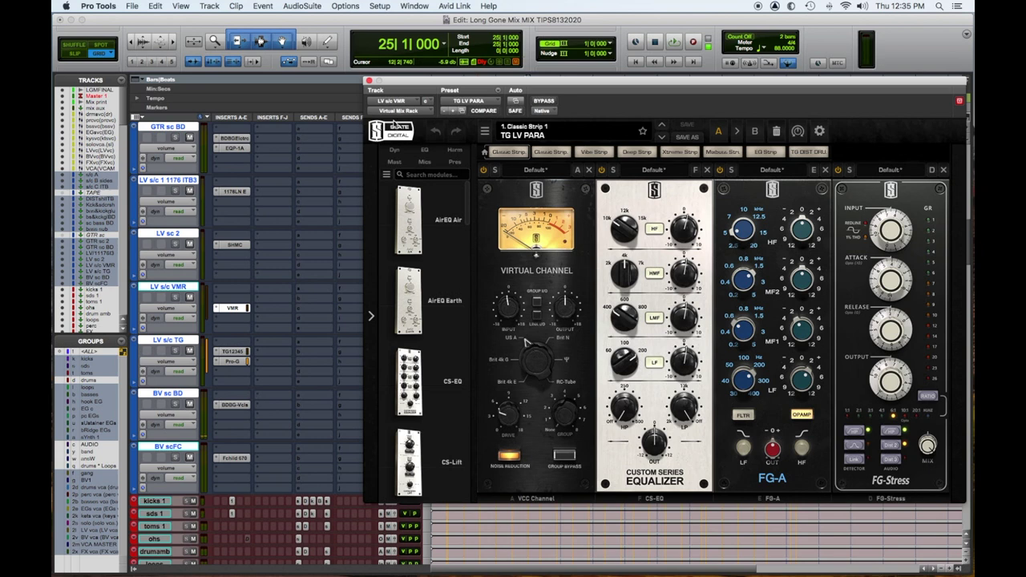
{"action": "left_click", "coordinate": [368, 82]}
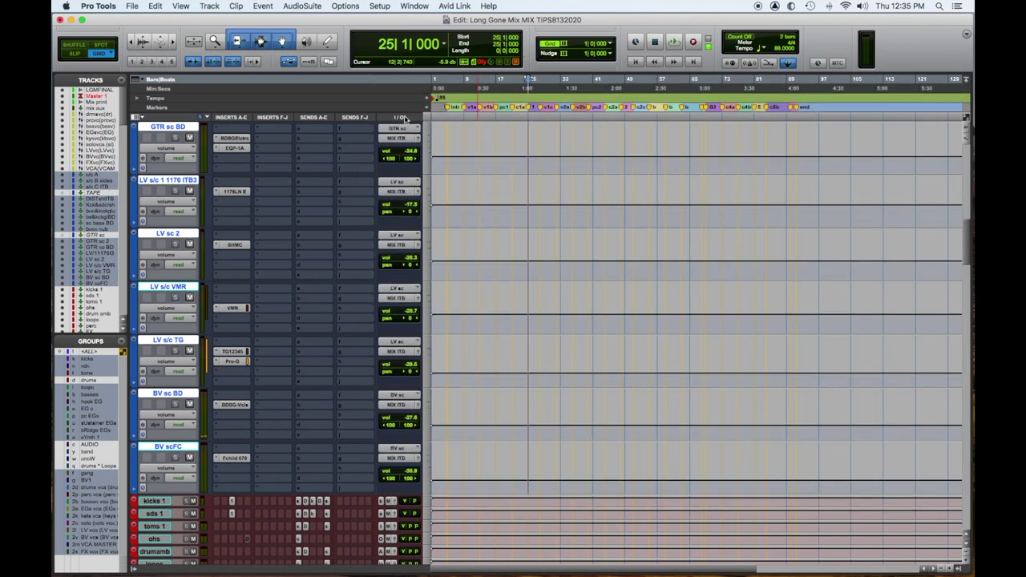
Inspect the BD BG-Vocals plug-in on BV sc BD and the Fairchild 670 on BV scFC.
{"action": "left_click", "coordinate": [233, 406]}
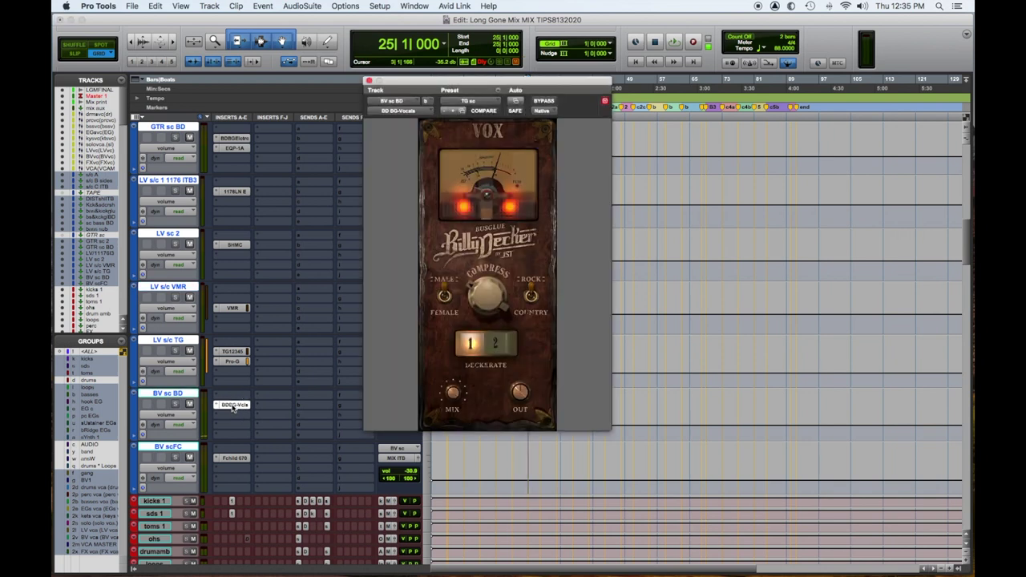
{"action": "left_click", "coordinate": [230, 461]}
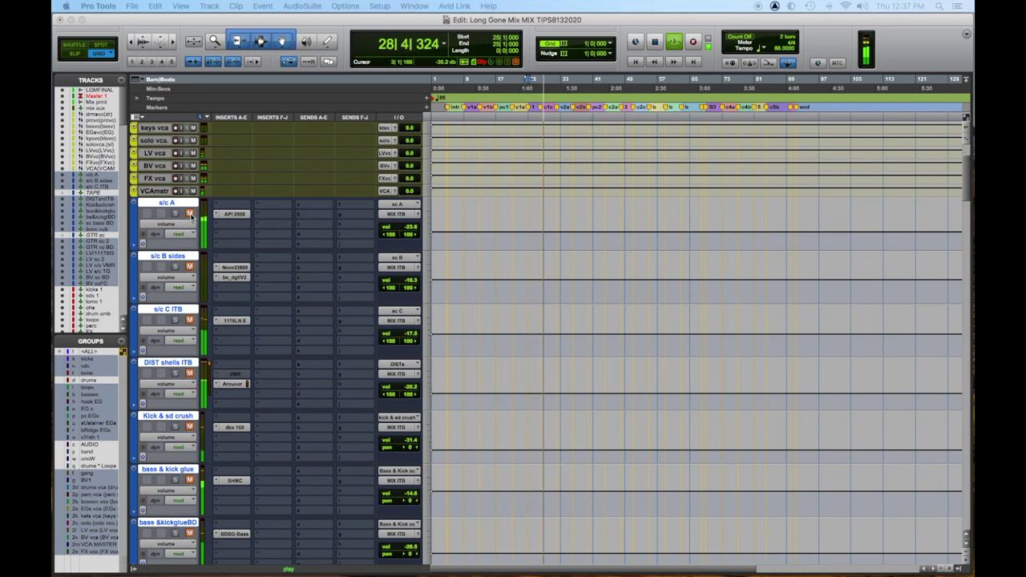
Replay the song from bar 25 with the parallel compression tracks unmuted, and view their faders in the Mix window.
{"action": "key", "text": "space"}
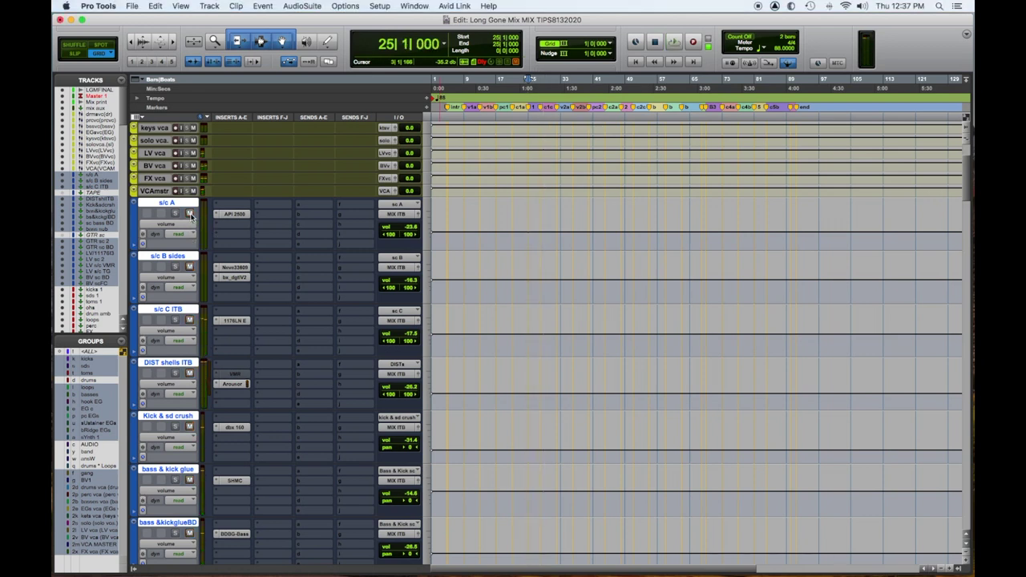
{"action": "key", "text": "space"}
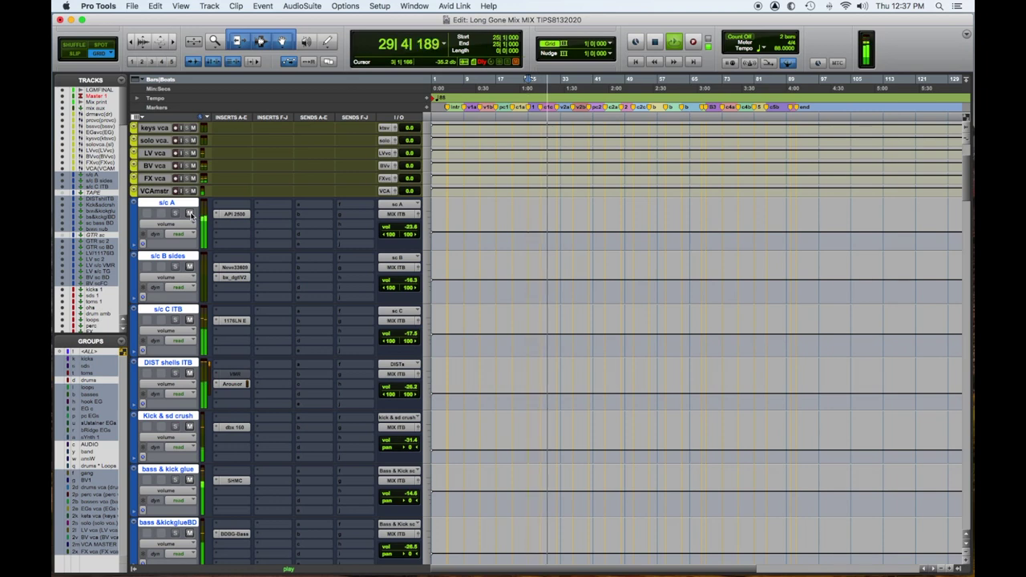
{"action": "key", "text": "space"}
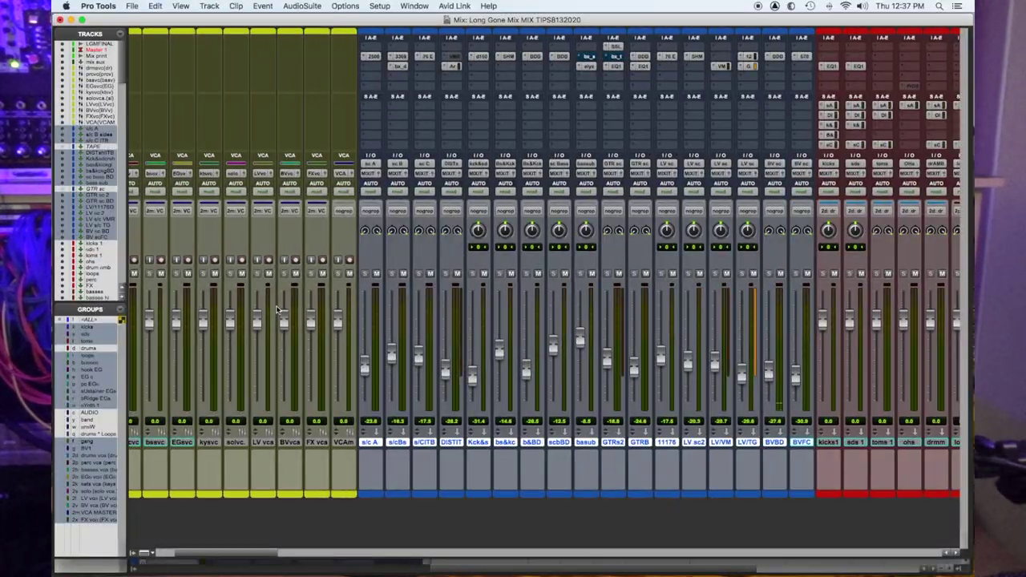
{"action": "scroll", "coordinate": [276, 310], "scroll_direction": "right", "scroll_amount": 2}
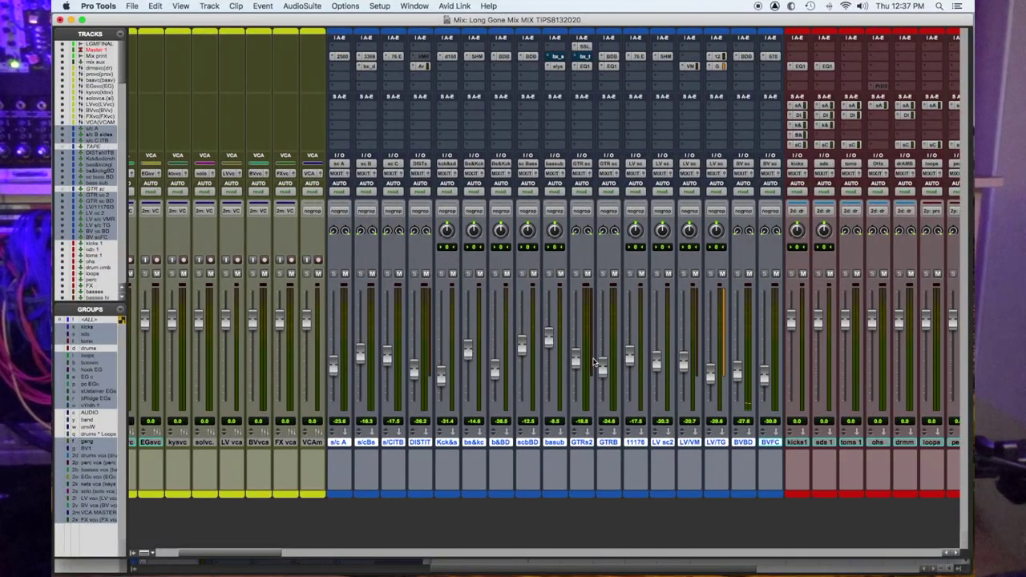